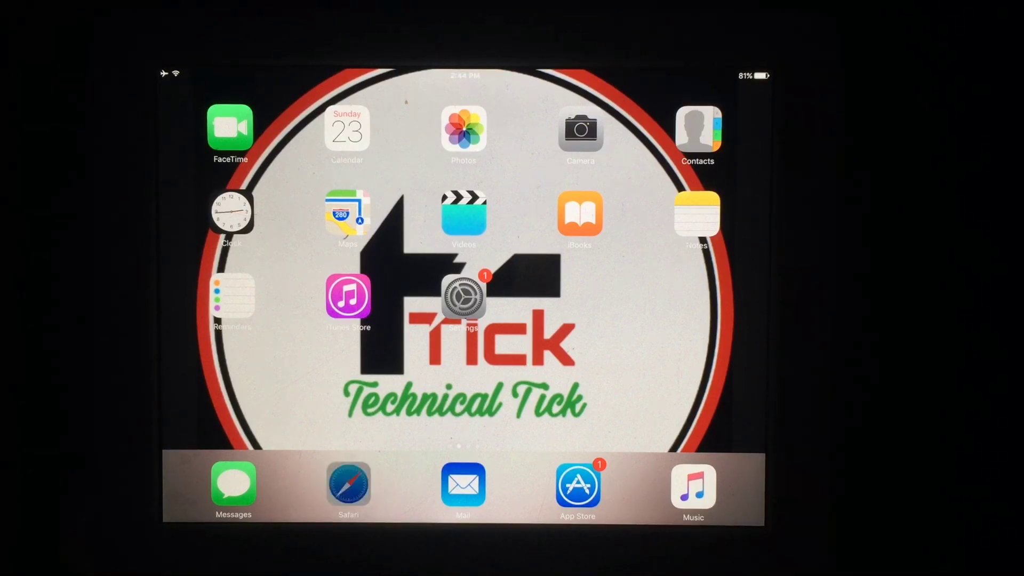
# On ipa-apps.me in Safari, request the H3lix RC6 download via its GET button.
pyautogui.click(348, 484)
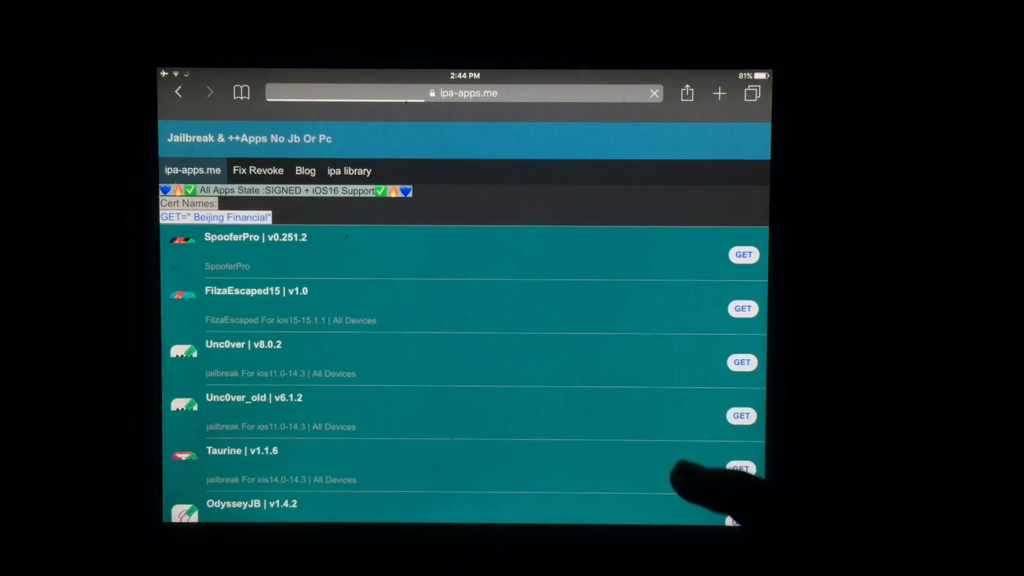
pyautogui.scroll(-3, 676, 472)
pyautogui.scroll(3, 731, 355)
pyautogui.scroll(-10, 731, 469)
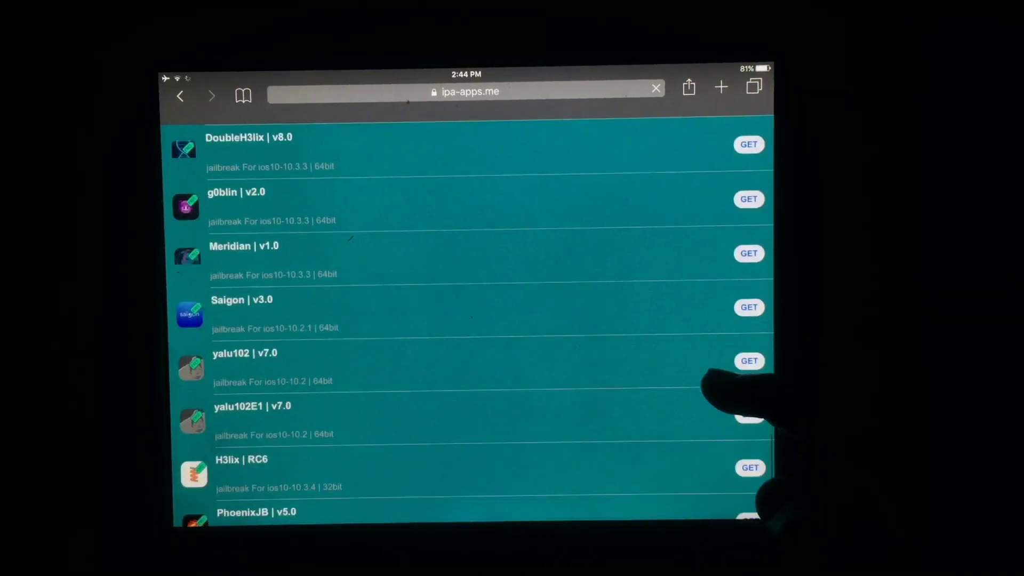
pyautogui.scroll(-2, 705, 387)
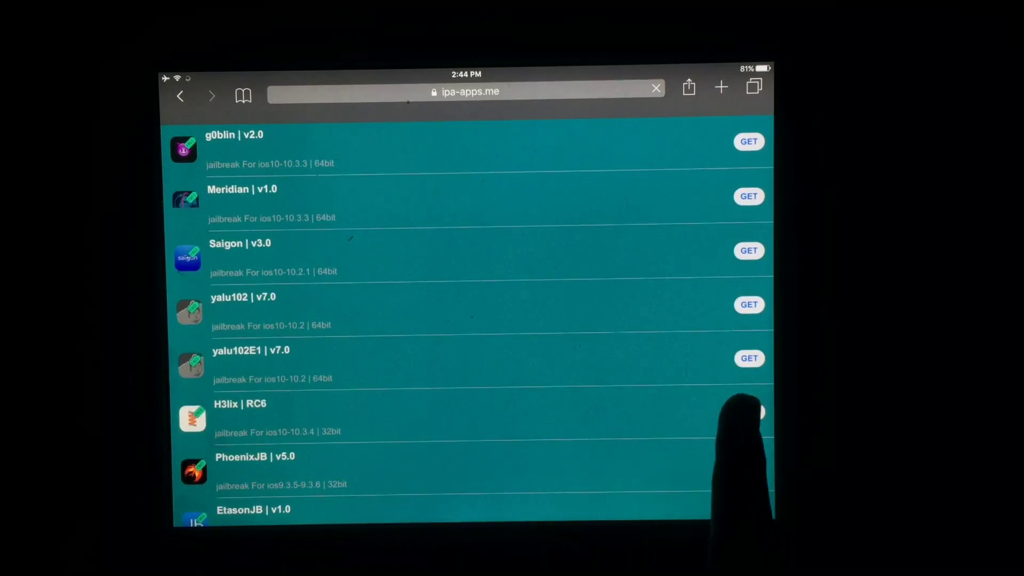
pyautogui.click(749, 411)
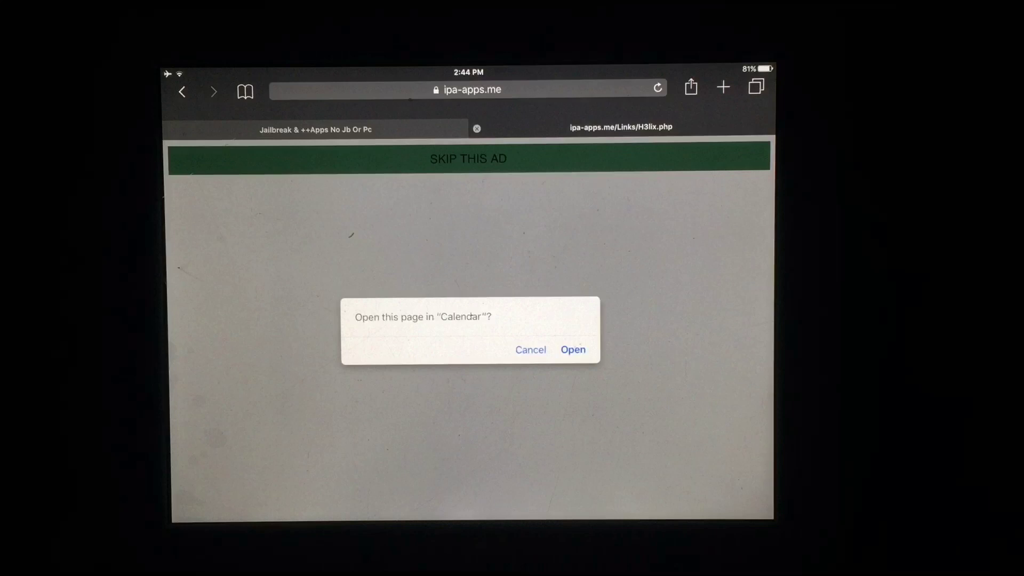
# Cancel the 'Open this page in Calendar?' prompt so the H3lix install continues.
pyautogui.click(528, 344)
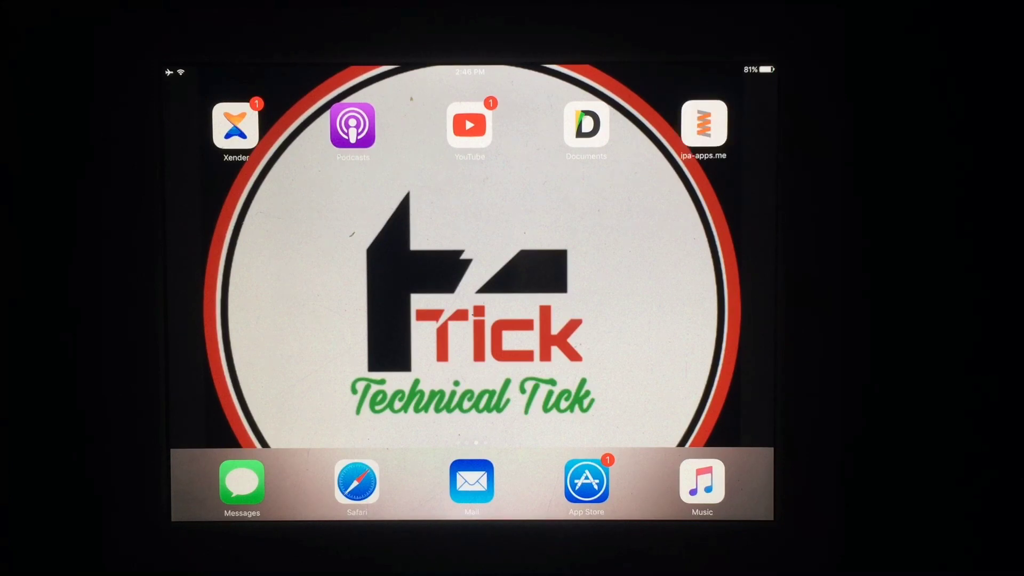
# Launch the new ipa-apps.me app and dismiss its untrusted developer warning.
pyautogui.click(704, 125)
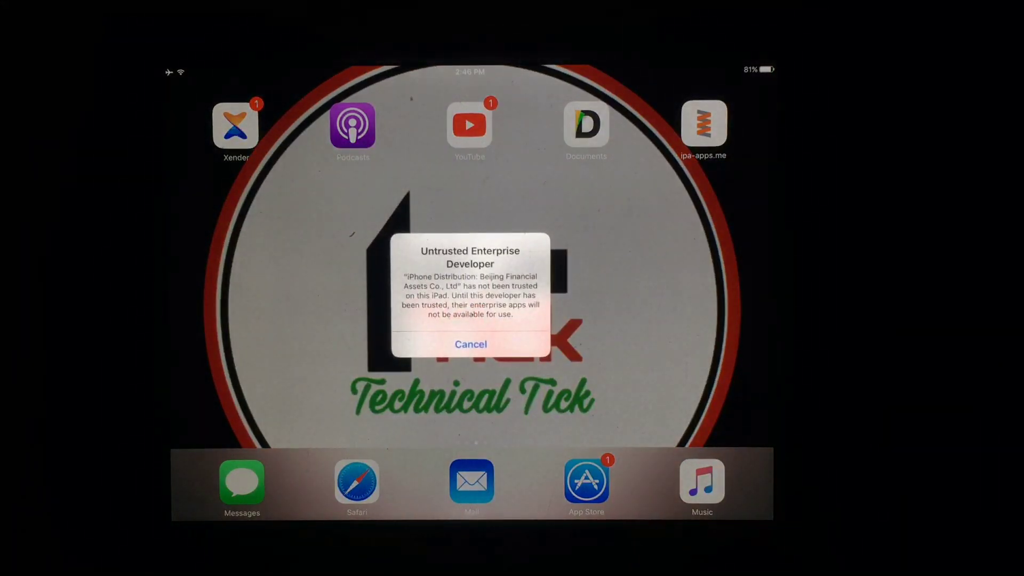
pyautogui.click(471, 344)
pyautogui.moveTo(656, 368); pyautogui.dragTo(573, 444)
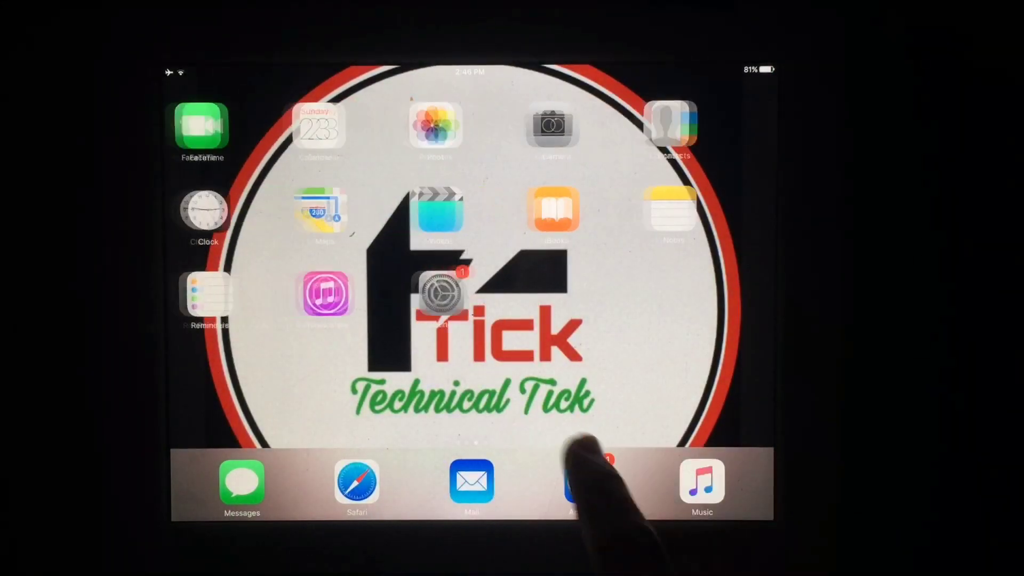
# Trust the Beijing Financial Assets Co., Ltd developer in Settings > General > Device Management.
pyautogui.click(441, 294)
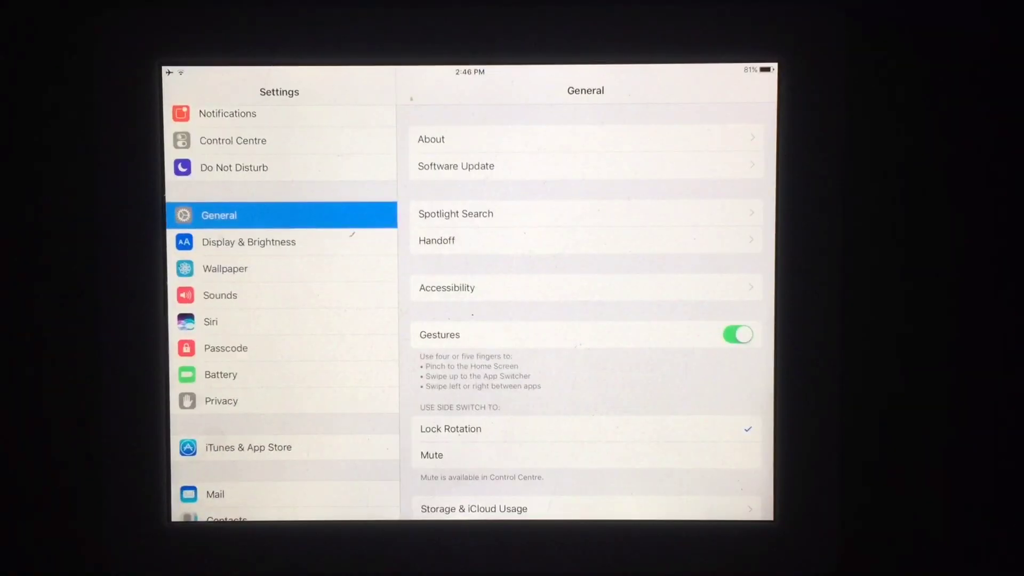
pyautogui.moveTo(665, 512); pyautogui.dragTo(752, 320)
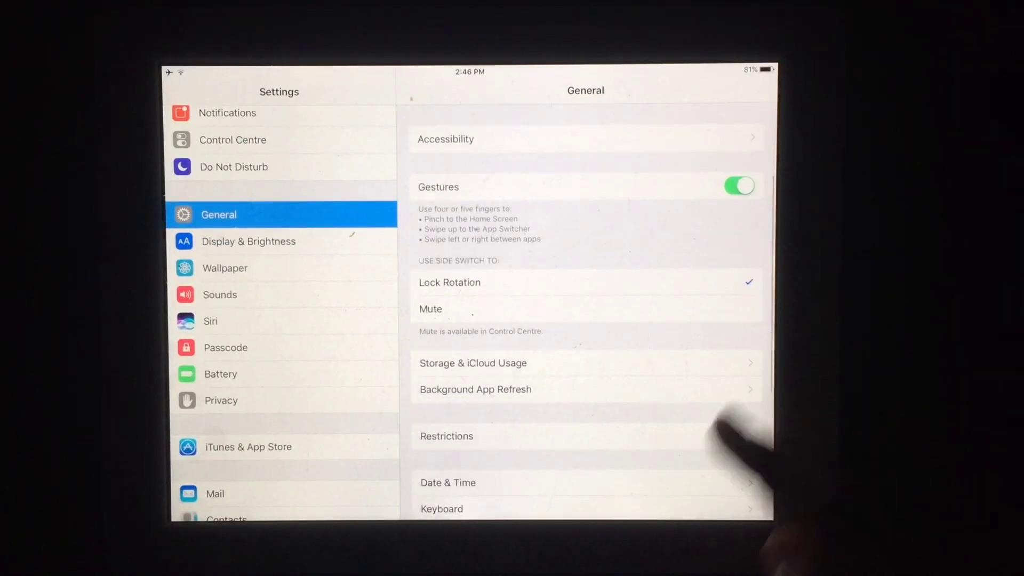
pyautogui.moveTo(720, 429); pyautogui.dragTo(764, 340)
pyautogui.moveTo(664, 491); pyautogui.dragTo(754, 389)
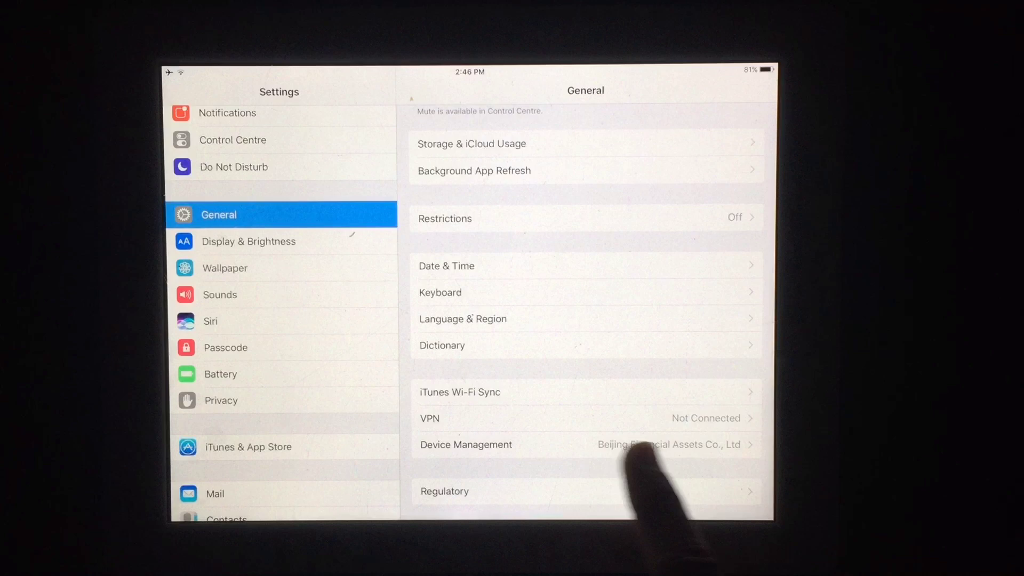
pyautogui.click(680, 445)
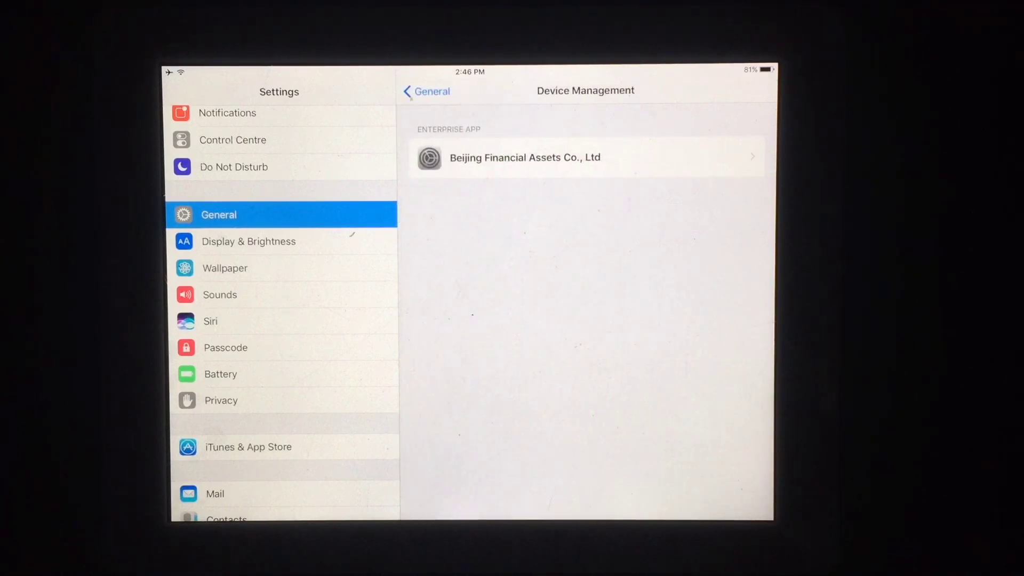
pyautogui.click(720, 158)
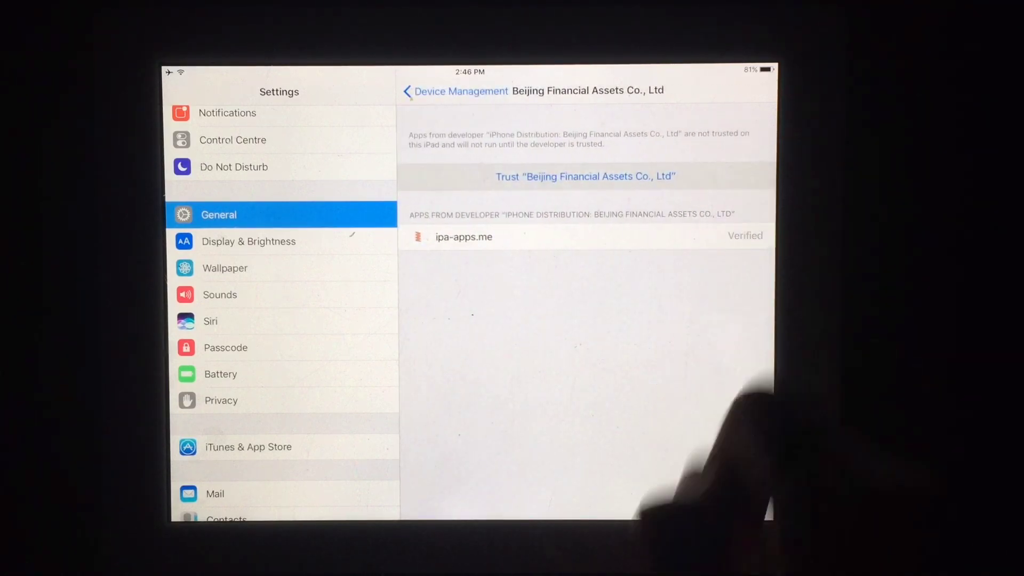
pyautogui.click(586, 176)
pyautogui.click(512, 346)
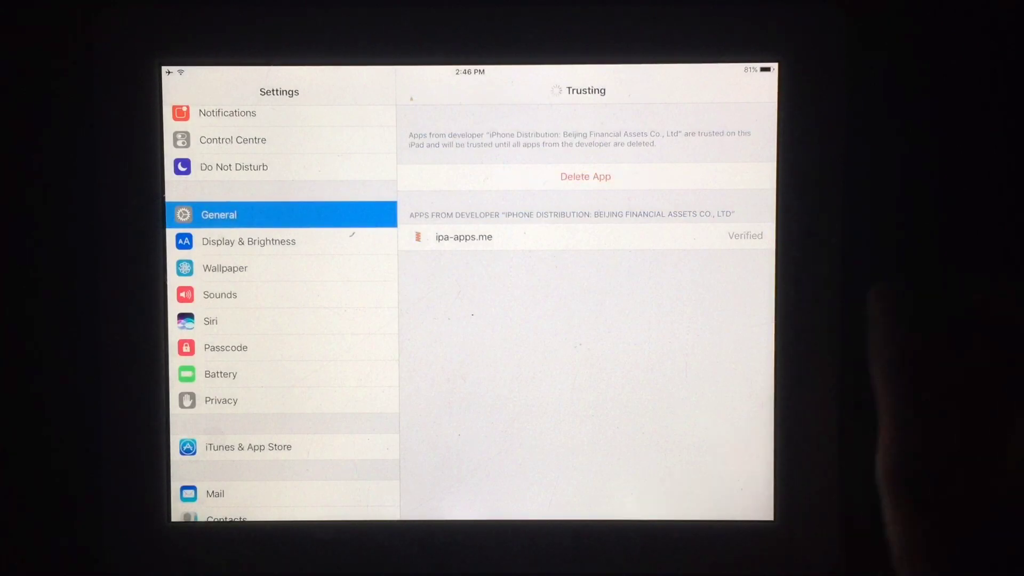
# Launch the H3lix app from the second home page and run its Kickstart jailbreak.
pyautogui.press('super')
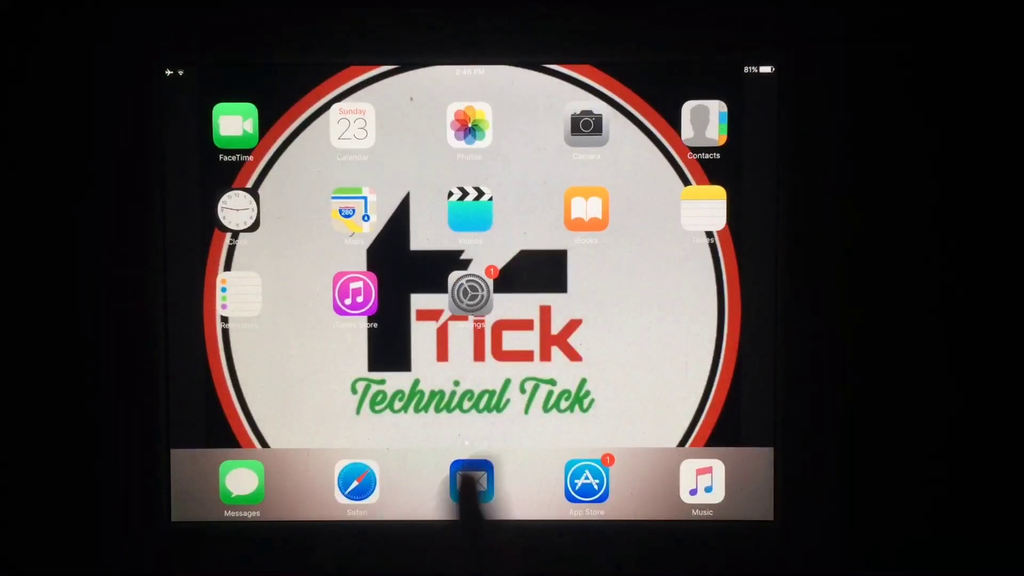
pyautogui.moveTo(656, 320); pyautogui.dragTo(280, 319)
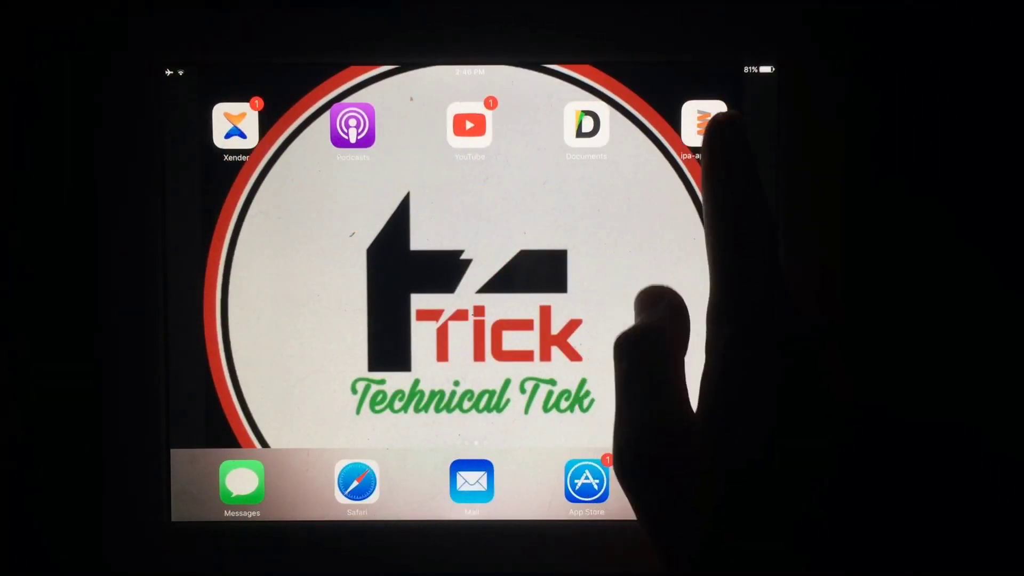
pyautogui.click(704, 124)
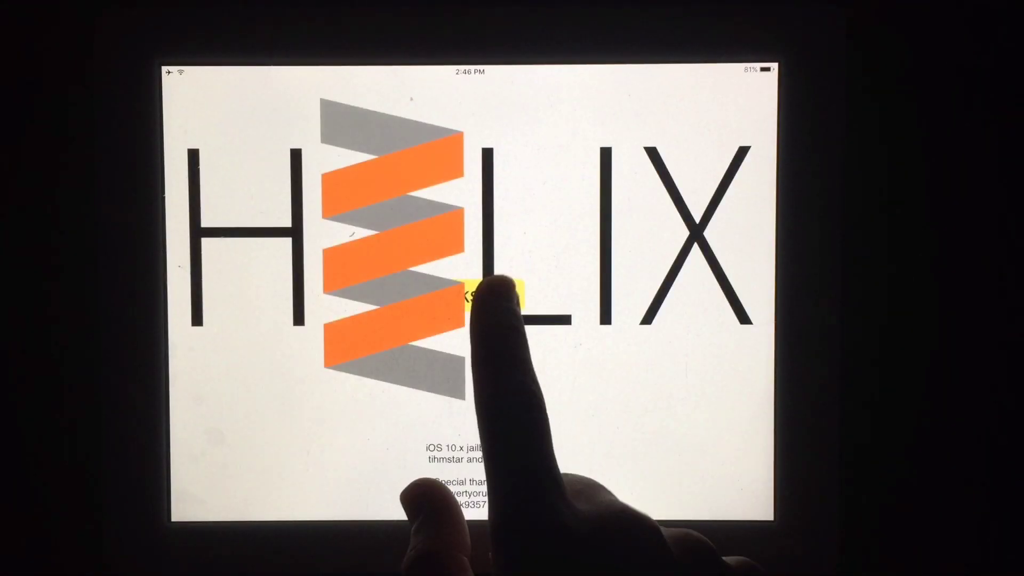
pyautogui.click(492, 295)
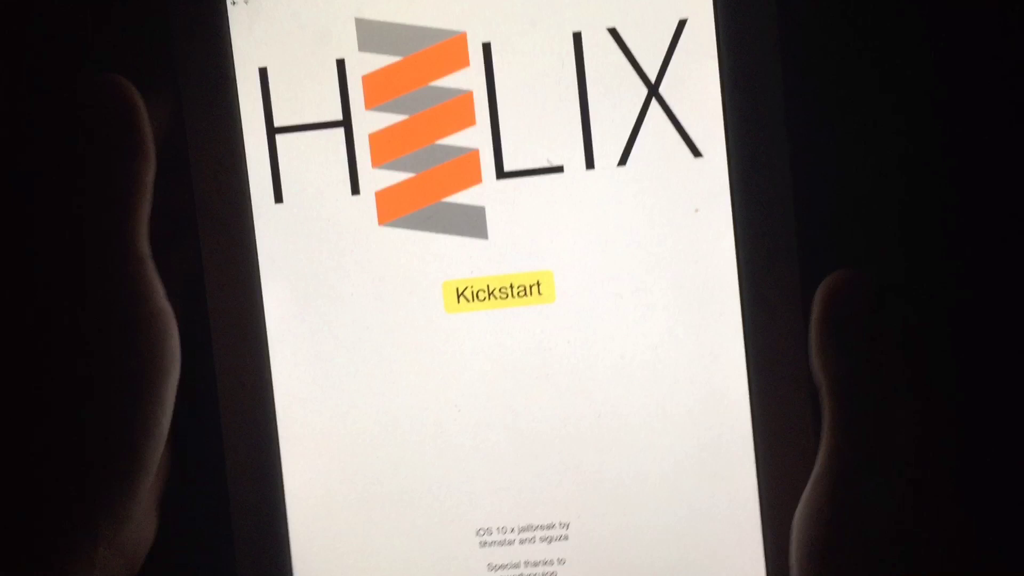
pyautogui.click(504, 352)
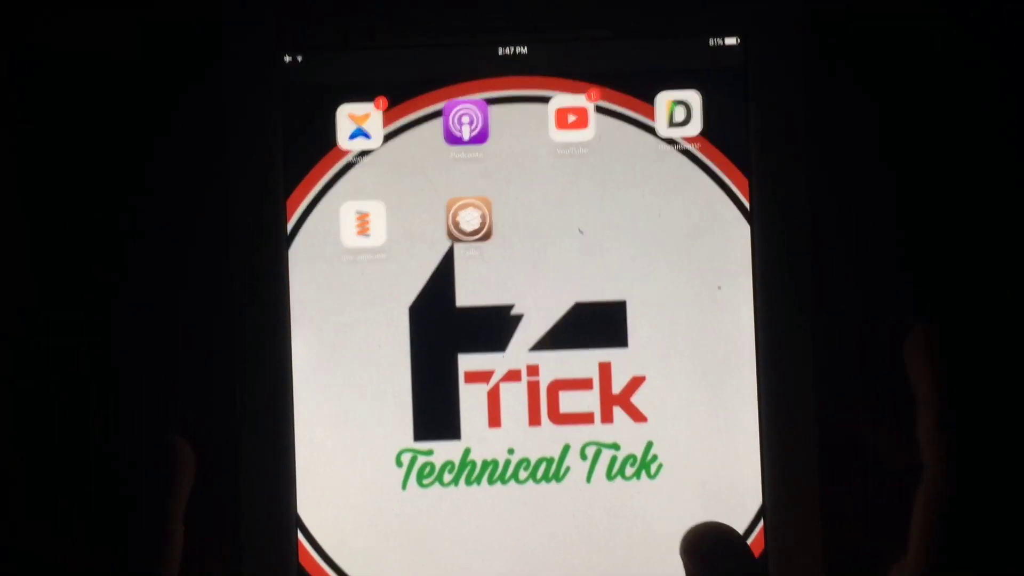
pyautogui.click(470, 265)
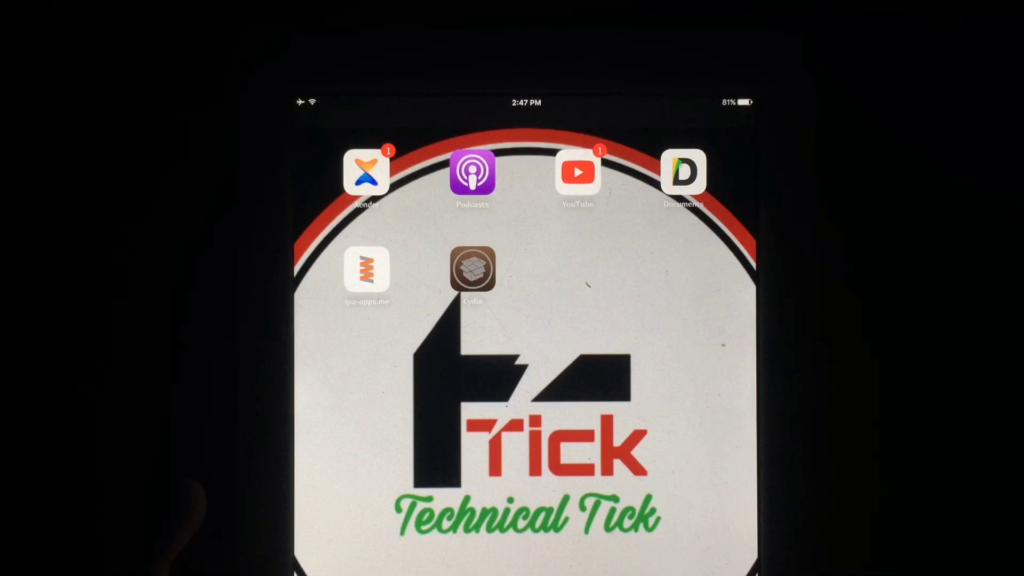
pyautogui.click(473, 268)
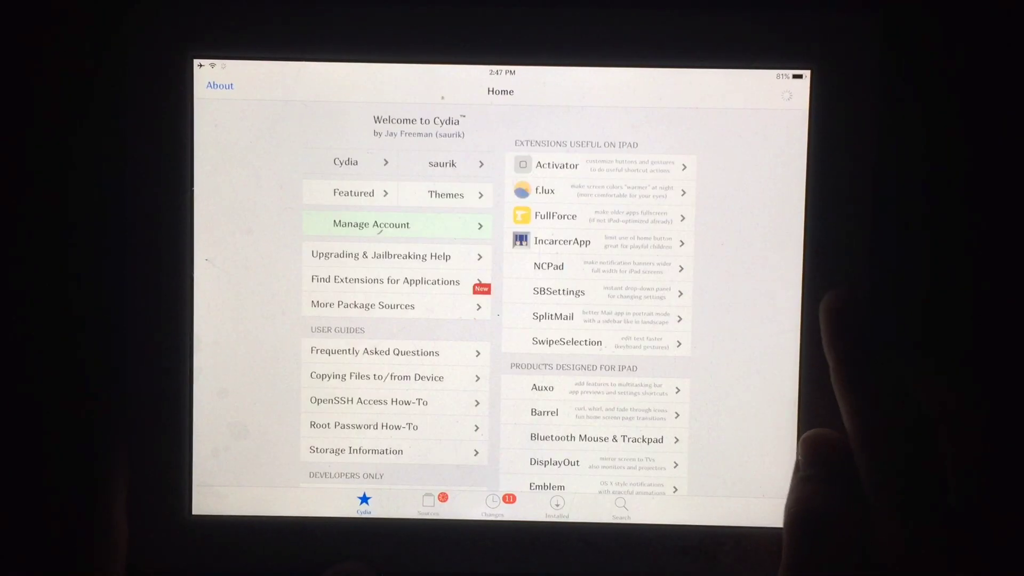
pyautogui.click(836, 297)
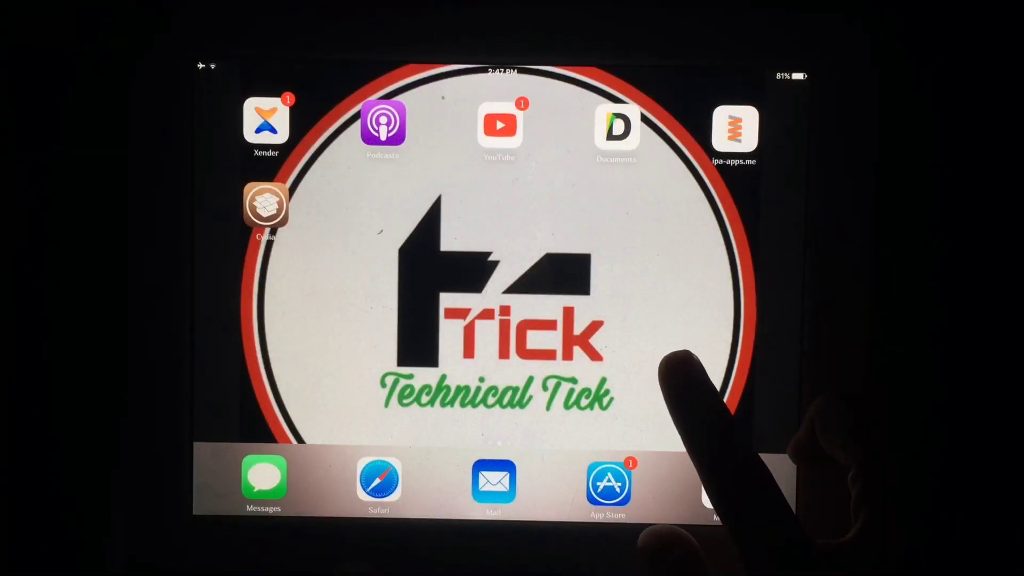